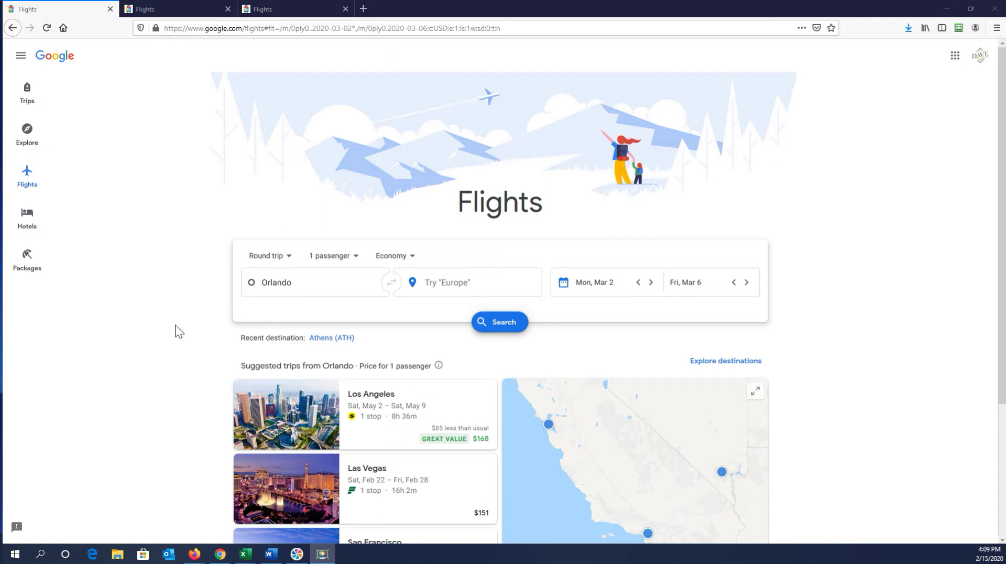
{"action": "left_click", "coordinate": [280, 258]}
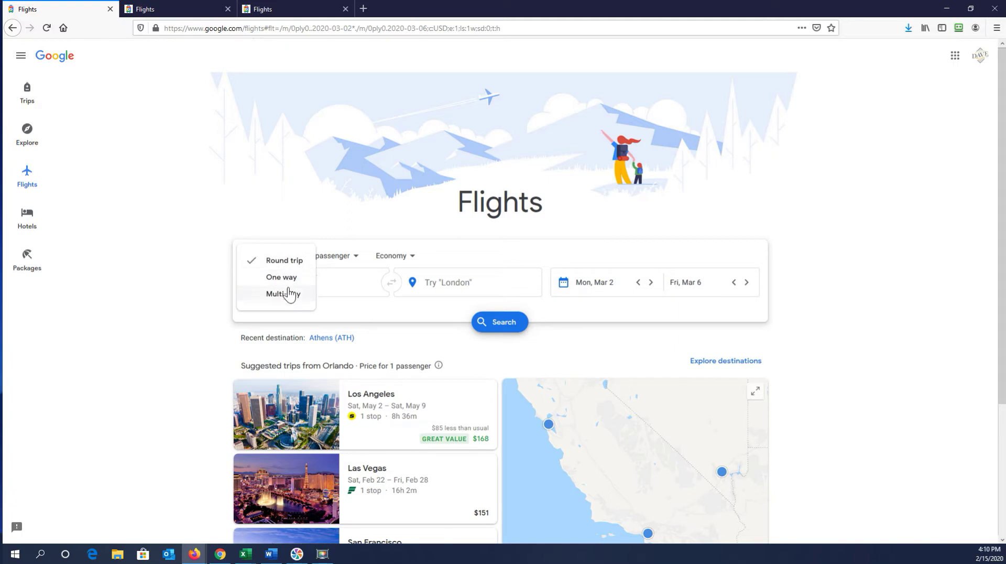
{"action": "left_click", "coordinate": [335, 265]}
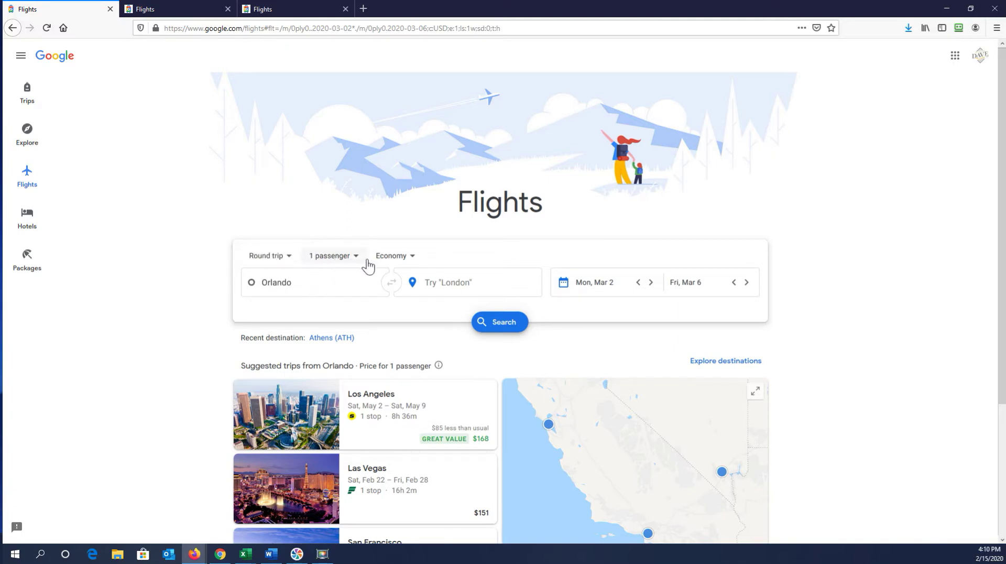
{"action": "left_click", "coordinate": [397, 257]}
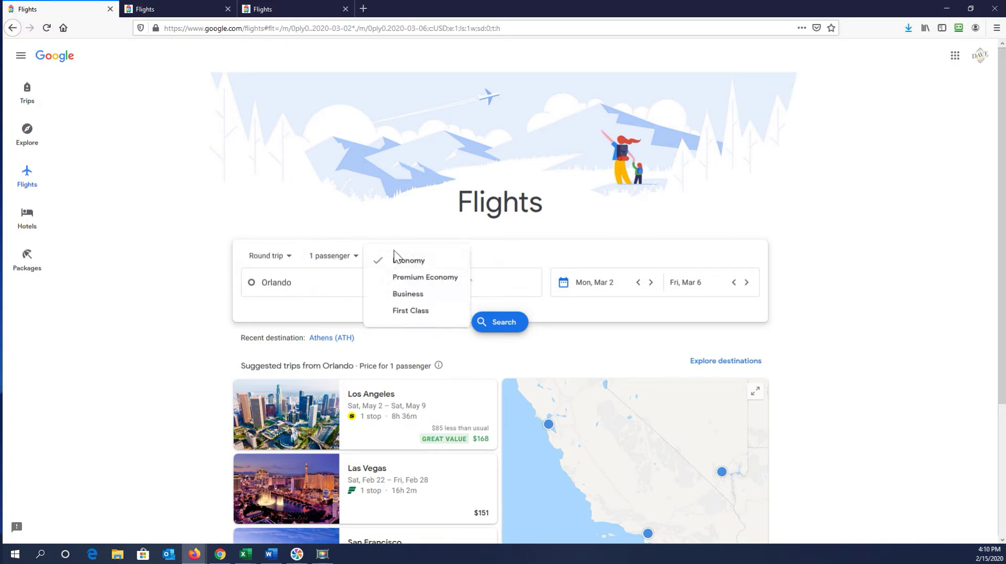
{"action": "left_click", "coordinate": [183, 302]}
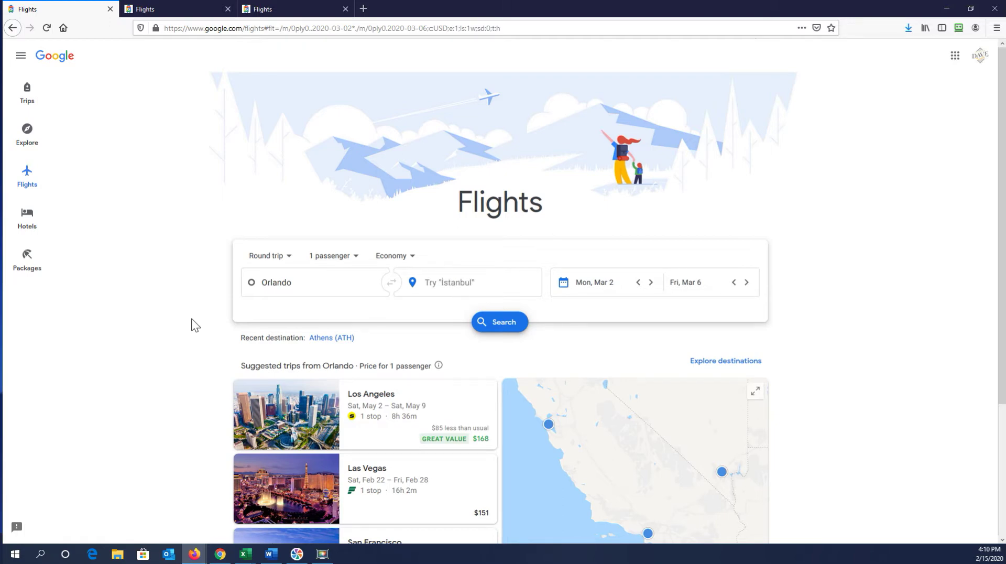
Change the trip type to Multi-city and set the first flight's destination to London, United Kingdom (all airports)
{"action": "left_click", "coordinate": [283, 258]}
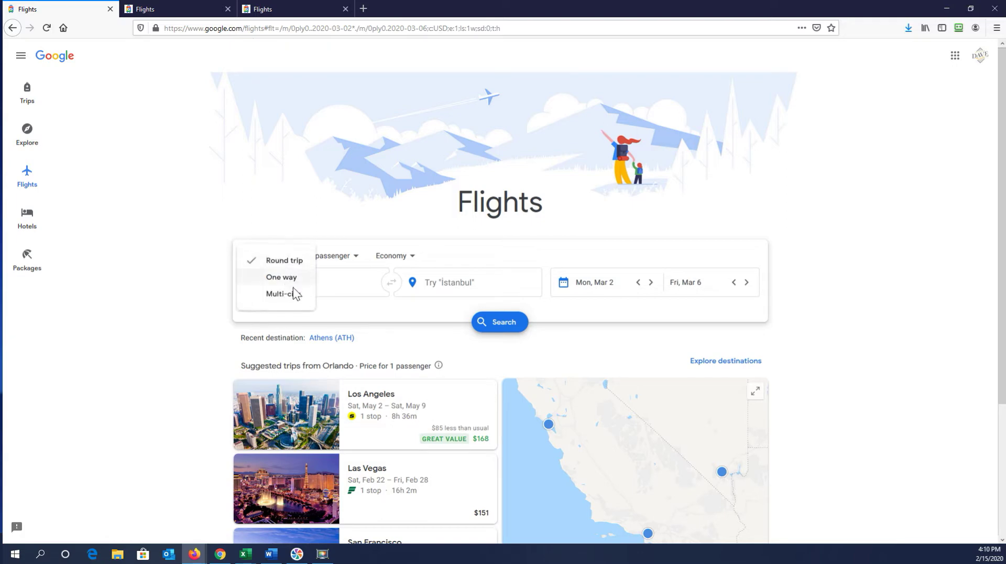
{"action": "left_click", "coordinate": [291, 291]}
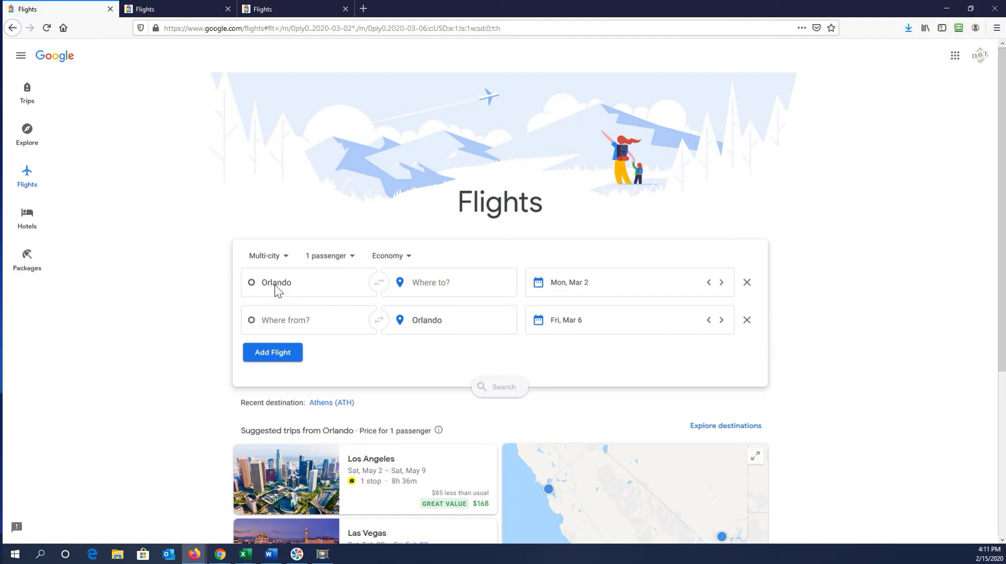
{"action": "left_click", "coordinate": [452, 291]}
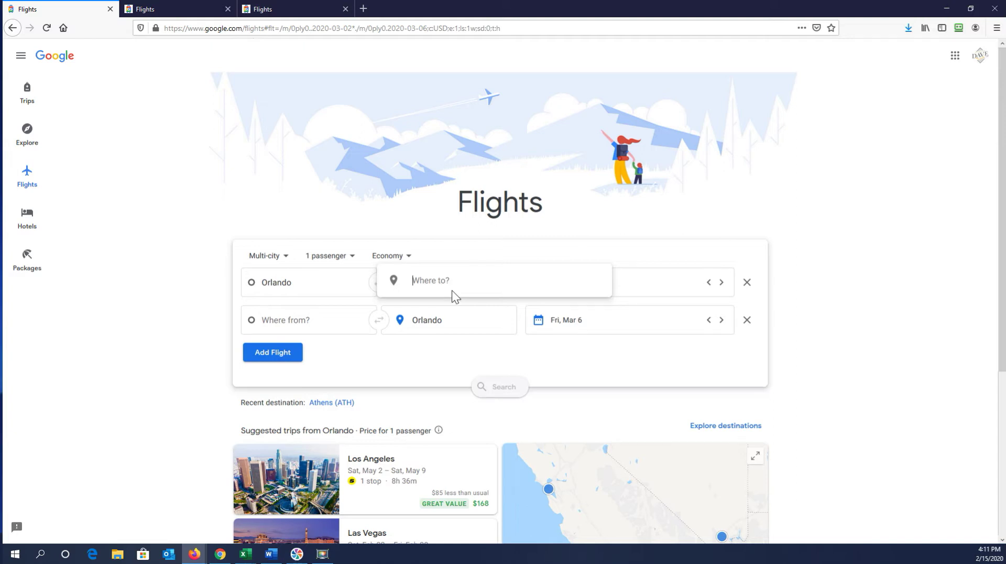
{"action": "type", "text": "lon"}
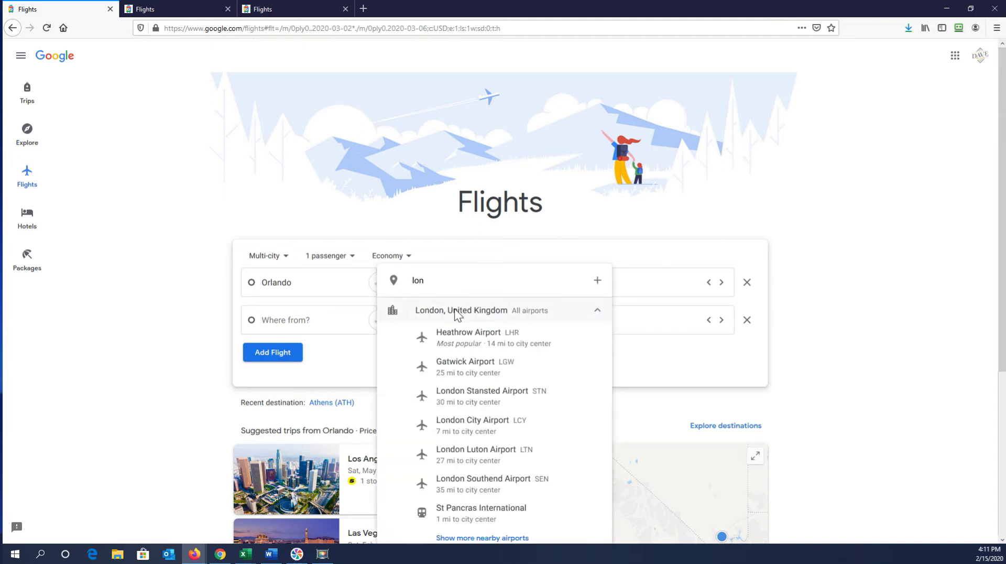
{"action": "left_click", "coordinate": [456, 313]}
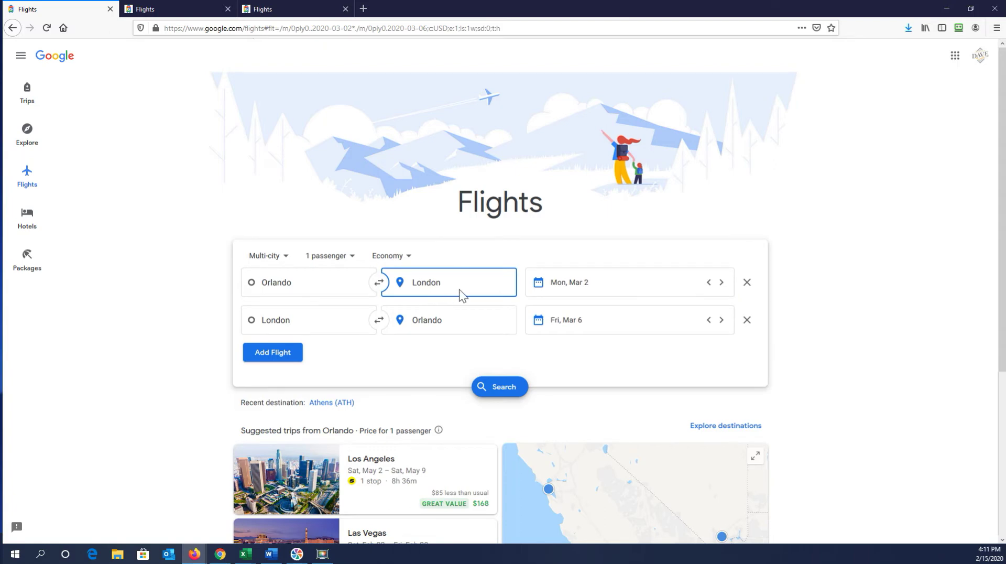
{"action": "left_click", "coordinate": [459, 289]}
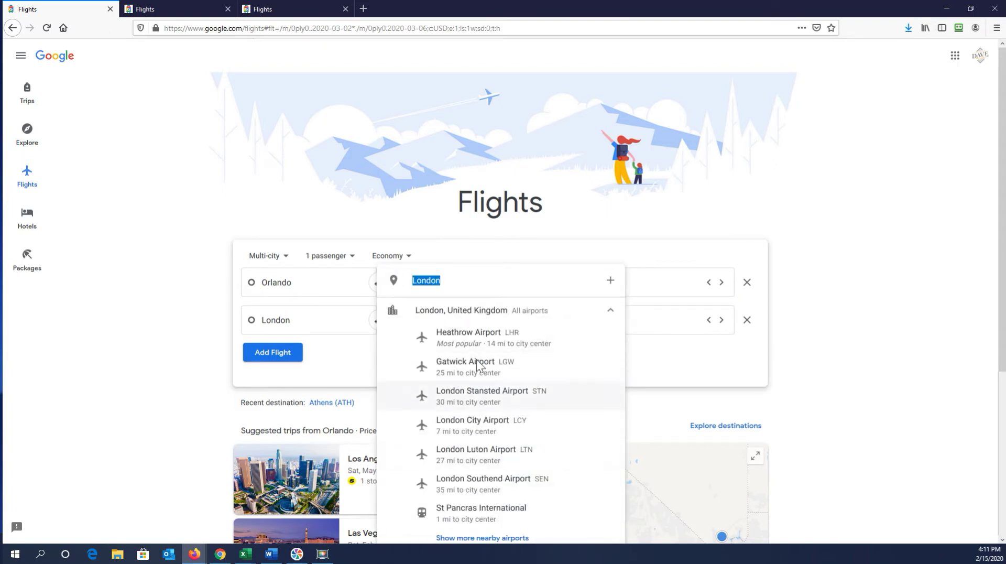
{"action": "left_click", "coordinate": [335, 326]}
Set the second flight's origin to Paris, France (CDG) and search for the multi-city flights
{"action": "left_click", "coordinate": [317, 318]}
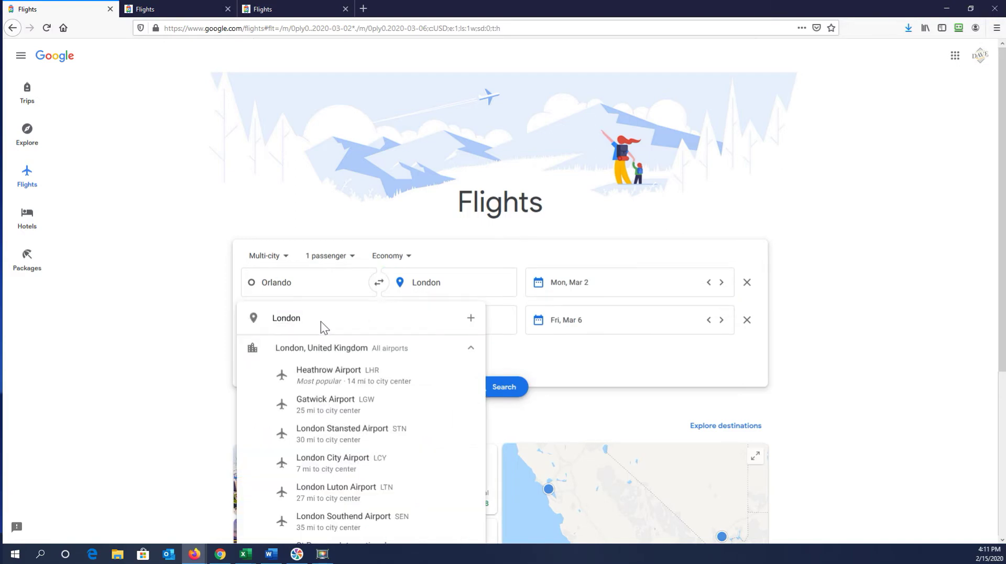
{"action": "key", "text": "BackSpace"}
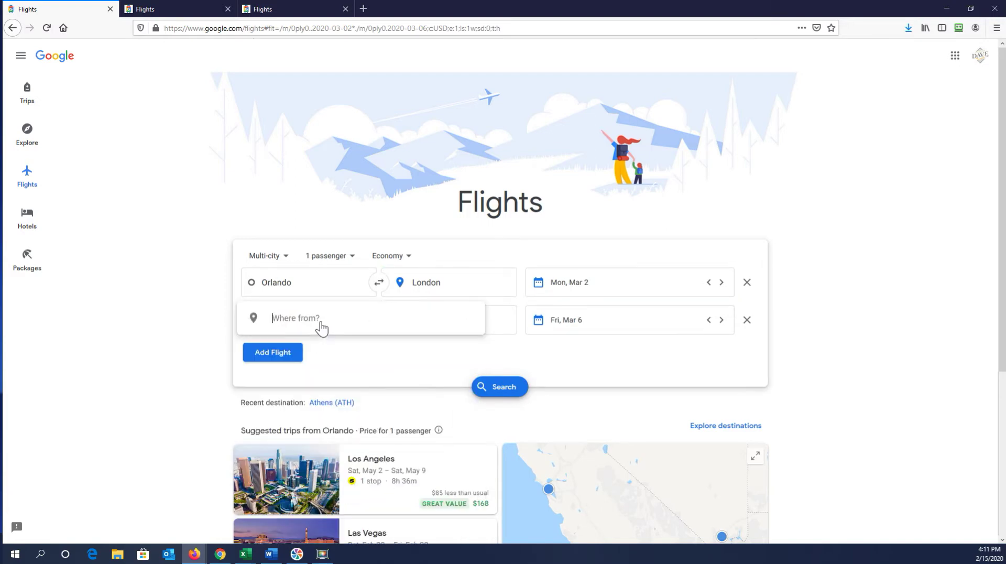
{"action": "type", "text": "cdg"}
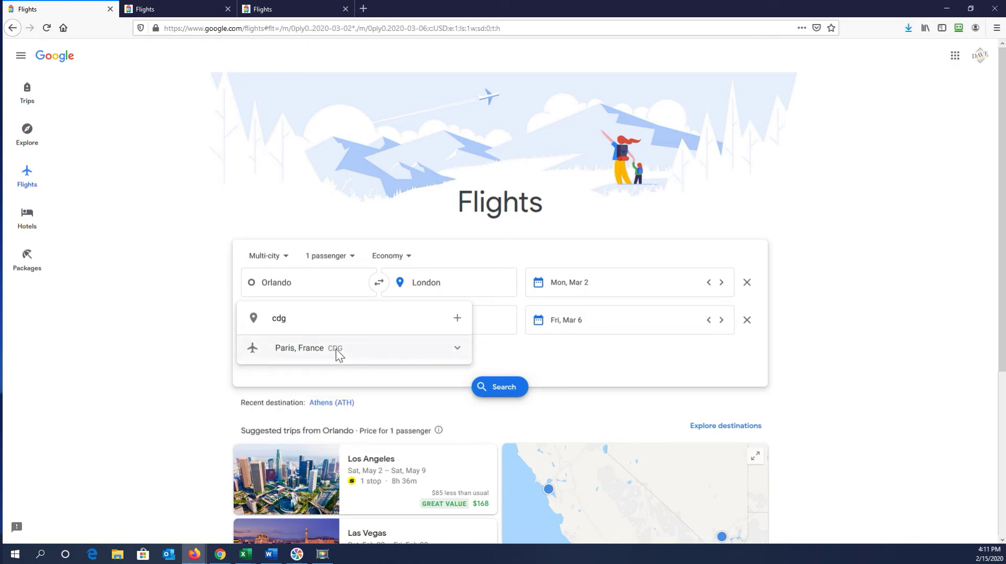
{"action": "left_click", "coordinate": [335, 349]}
{"action": "left_click", "coordinate": [454, 323]}
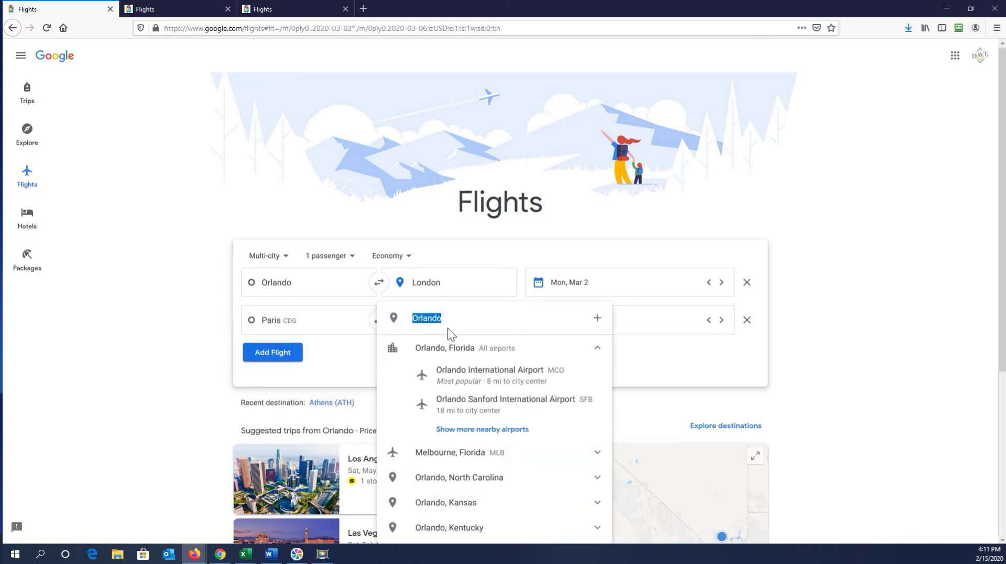
{"action": "left_click", "coordinate": [342, 361]}
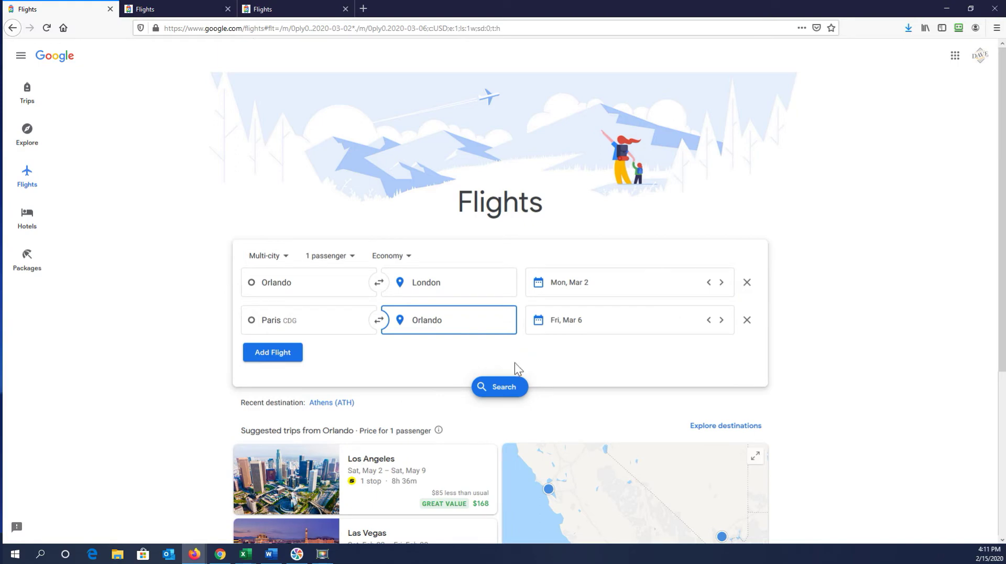
{"action": "left_click", "coordinate": [506, 389]}
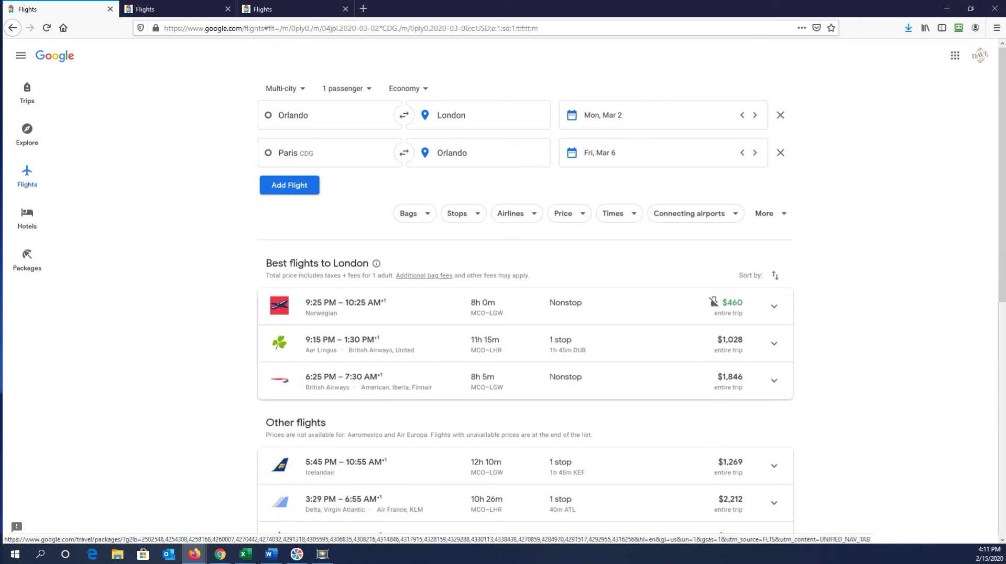
Select the 9:25 PM Norwegian flight to London and expand the details of the 7:25 AM flight to Orlando
{"action": "scroll", "coordinate": [183, 205], "scroll_direction": "down", "scroll_amount": 2}
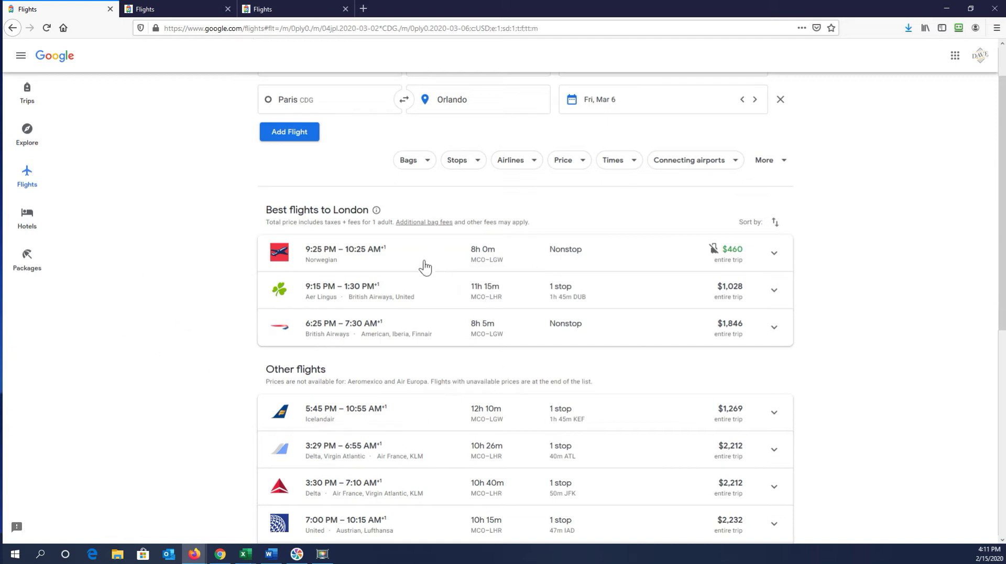
{"action": "left_click", "coordinate": [631, 256]}
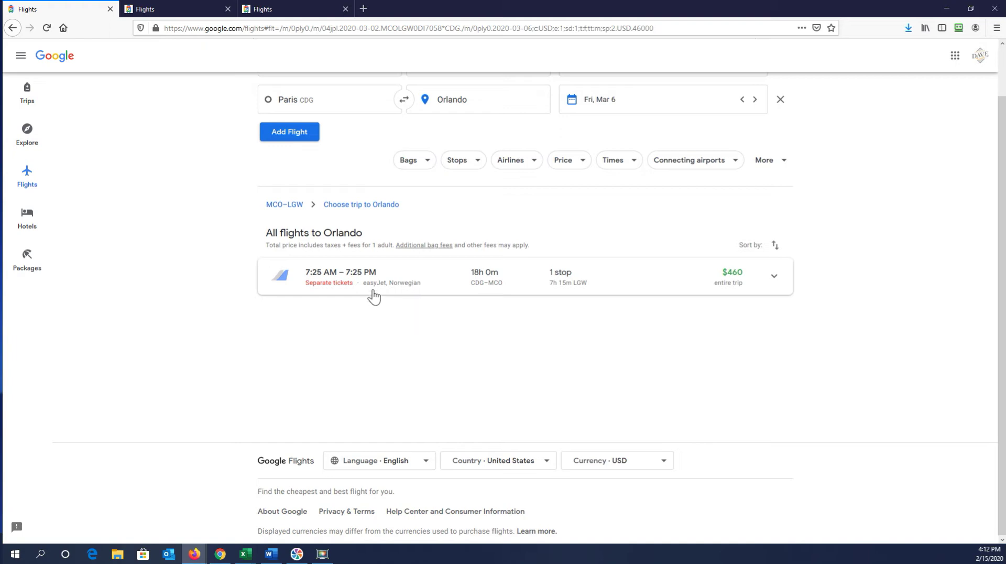
{"action": "left_click", "coordinate": [775, 278]}
{"action": "scroll", "coordinate": [278, 301], "scroll_direction": "down", "scroll_amount": 4}
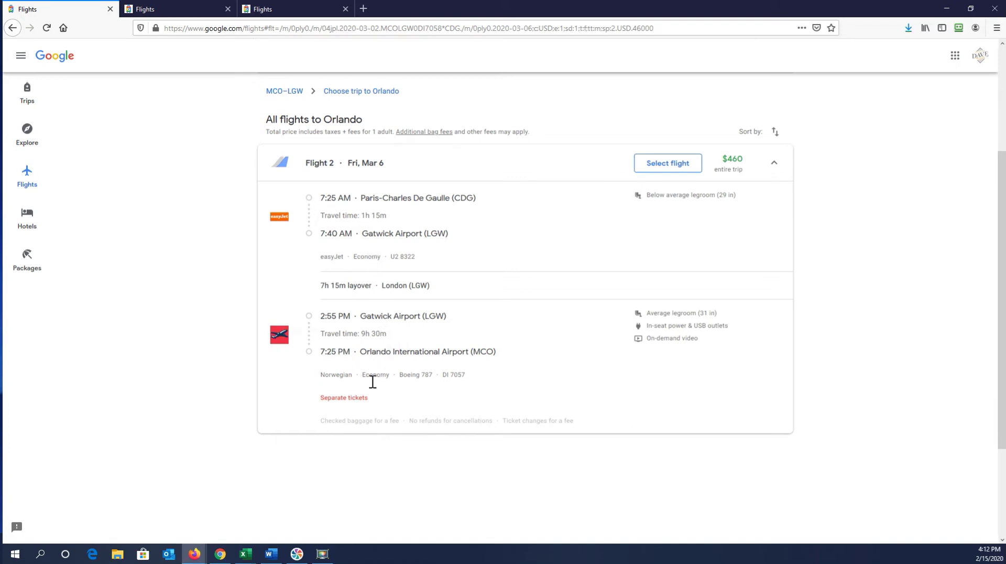
Change the second flight's origin to Venice, Italy (all airports)
{"action": "scroll", "coordinate": [373, 393], "scroll_direction": "up", "scroll_amount": 3}
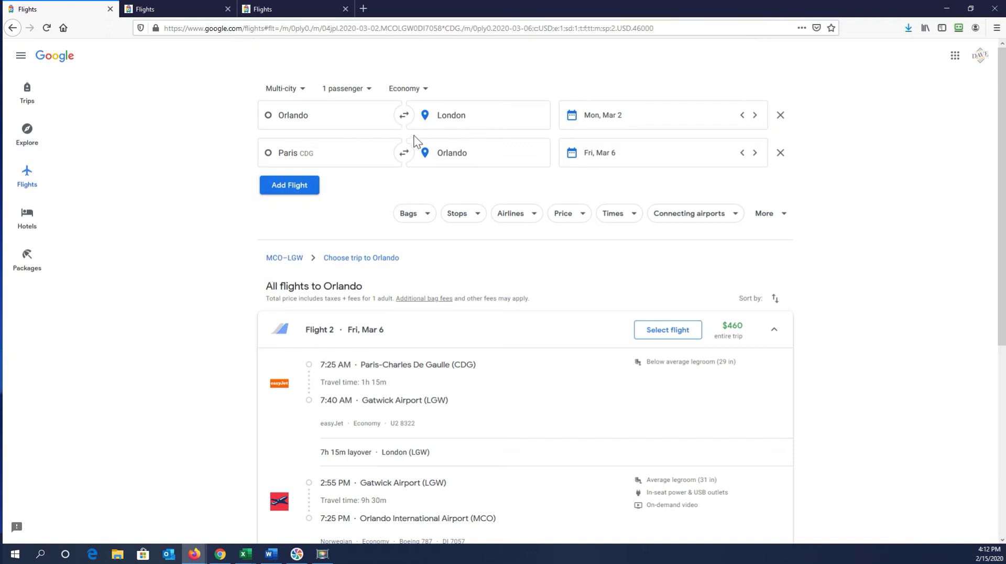
{"action": "left_click", "coordinate": [336, 156]}
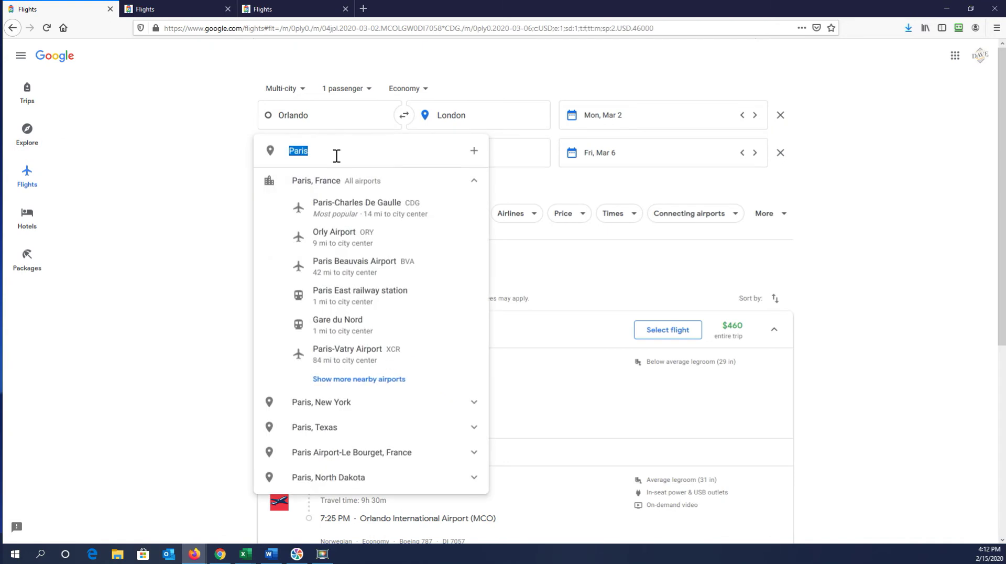
{"action": "type", "text": "venice"}
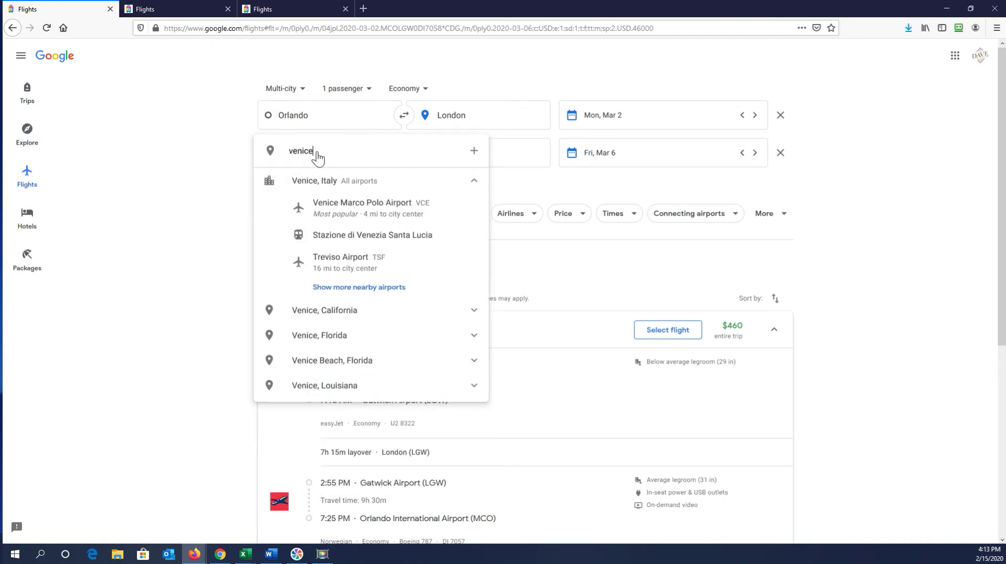
{"action": "left_click", "coordinate": [309, 180]}
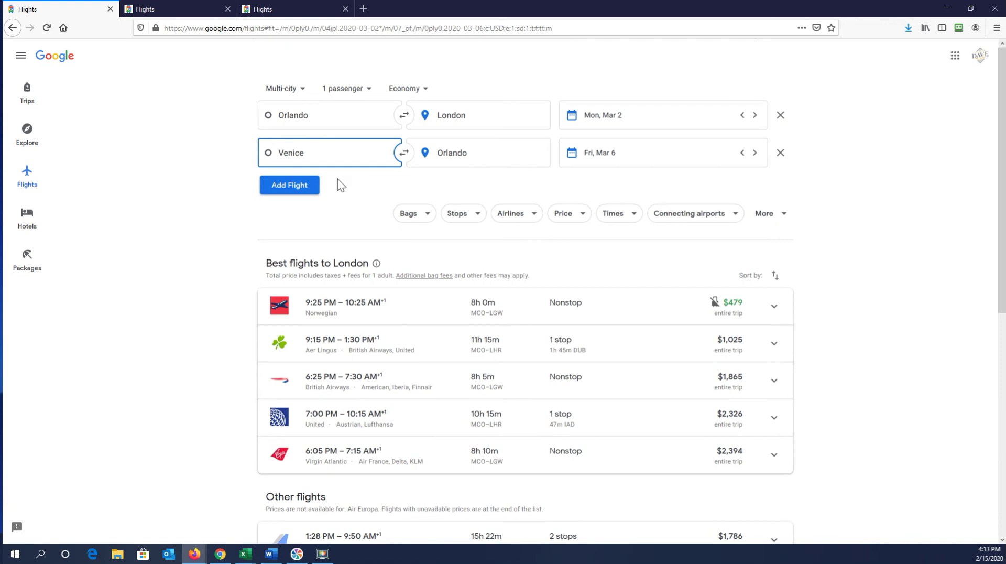
Add a third flight to the trip and set the second flight's destination to Barcelona, Spain
{"action": "left_click", "coordinate": [295, 189]}
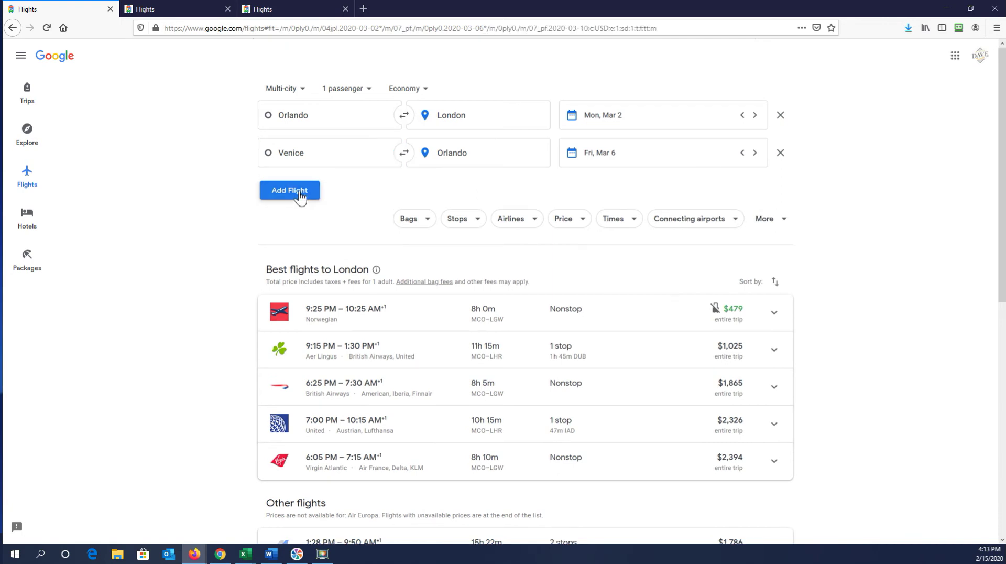
{"action": "left_click", "coordinate": [457, 152]}
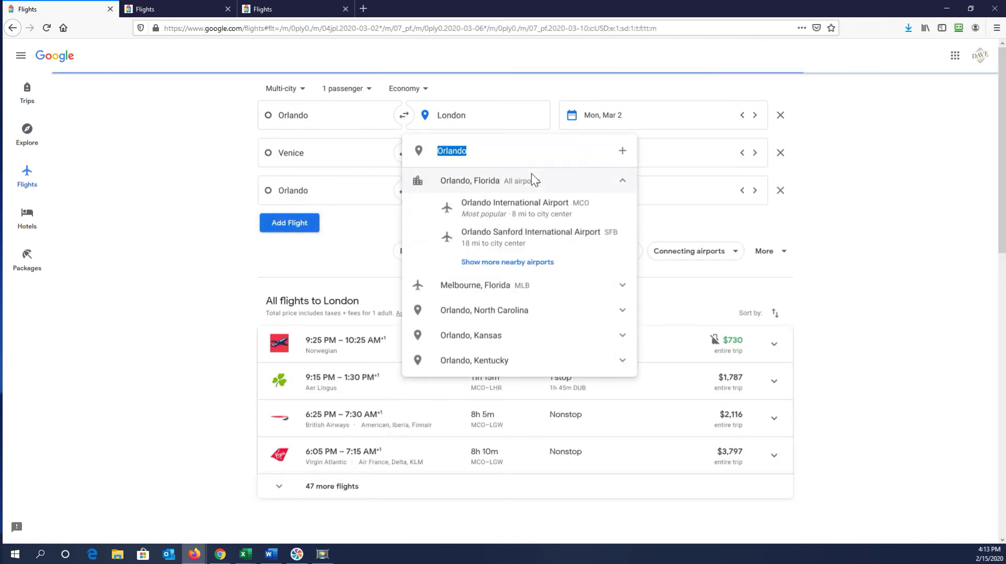
{"action": "type", "text": "barc"}
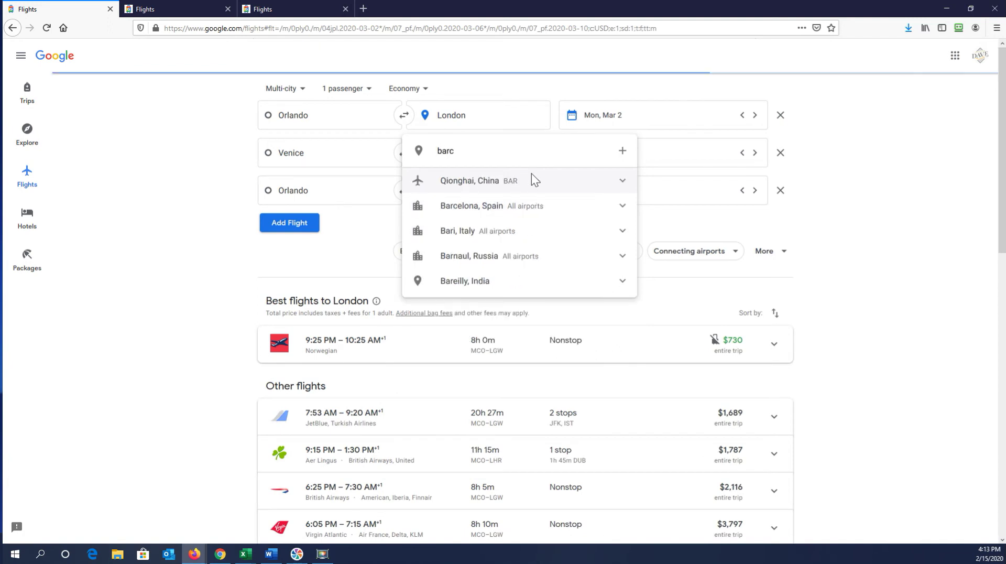
{"action": "left_click", "coordinate": [514, 187]}
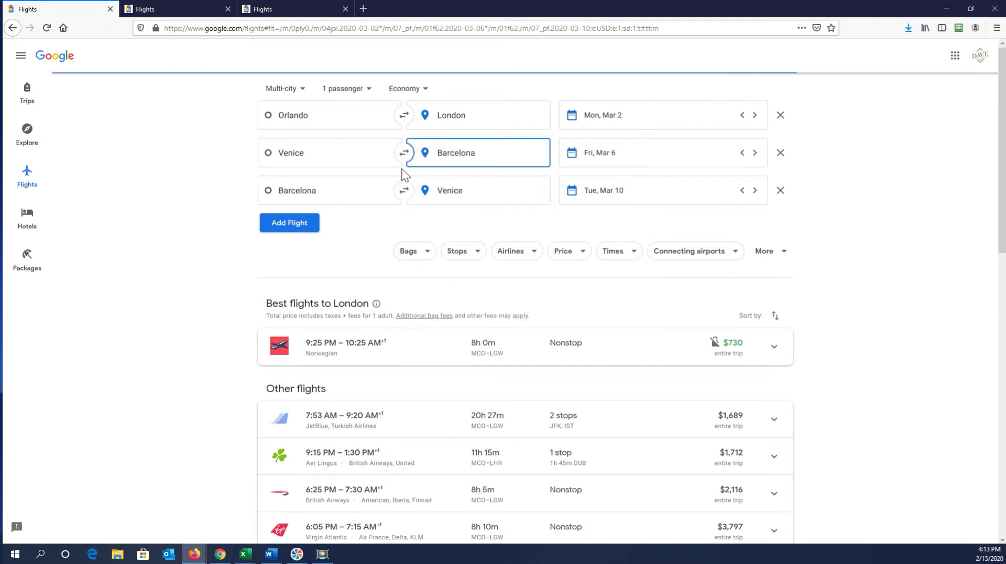
Set the third flight's destination to Orlando, Florida (MCO)
{"action": "left_click", "coordinate": [448, 190]}
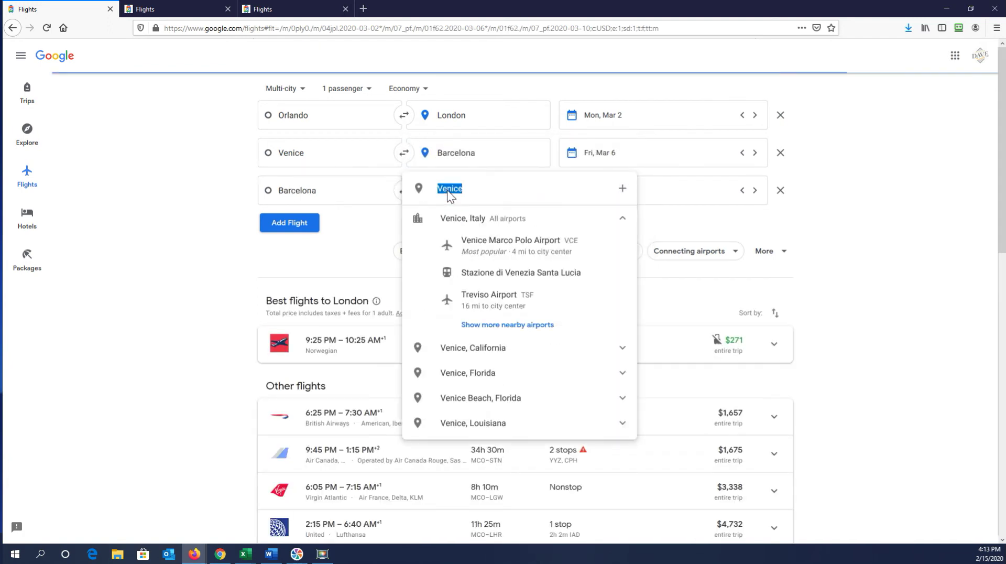
{"action": "type", "text": "mco"}
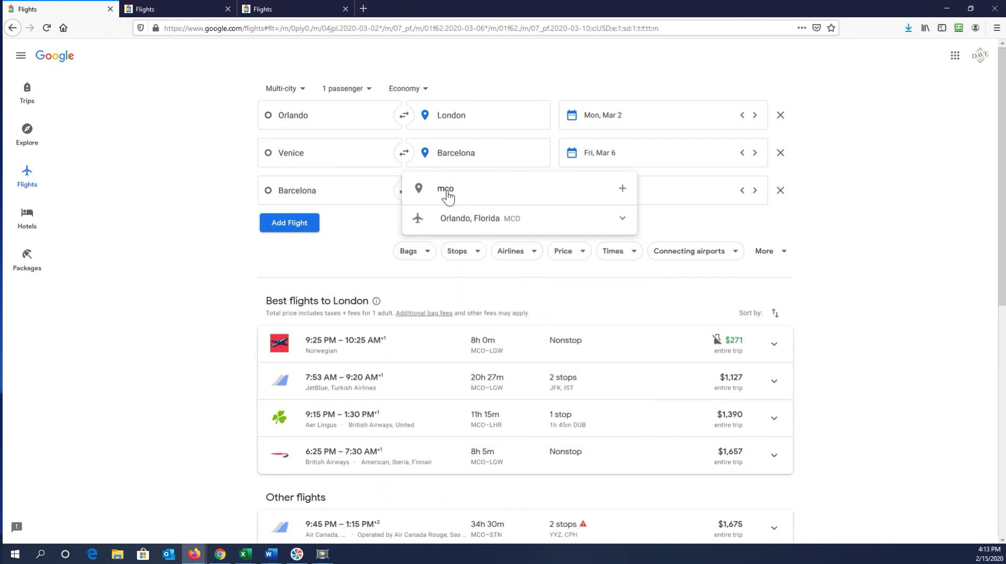
{"action": "left_click", "coordinate": [461, 220]}
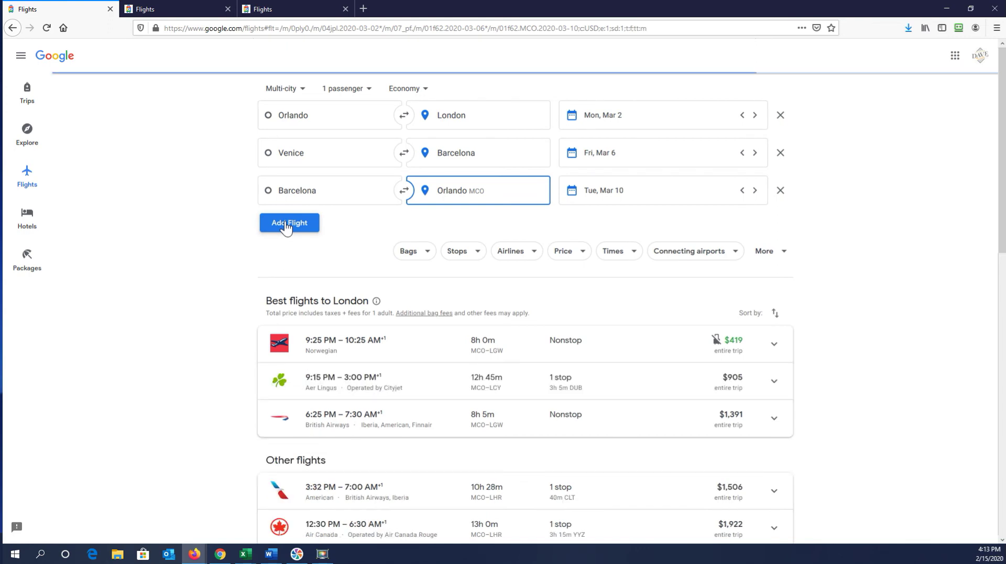
Select the 9:25 PM Norwegian, 10:25 AM Ryanair and 9:00 AM Norwegian flights for the three legs, and return from the trip summary to the flight list
{"action": "left_click", "coordinate": [709, 354]}
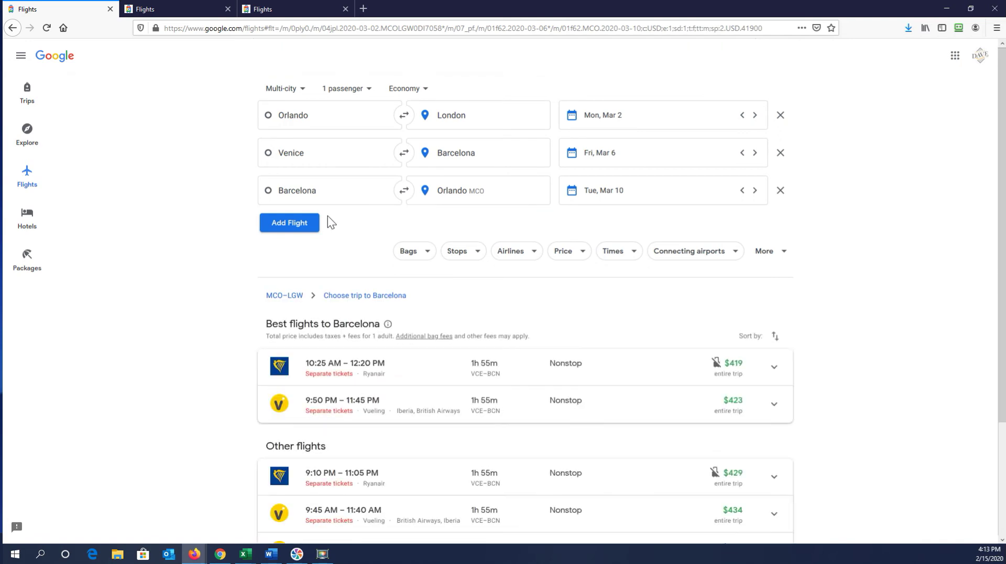
{"action": "scroll", "coordinate": [329, 215], "scroll_direction": "down", "scroll_amount": 3}
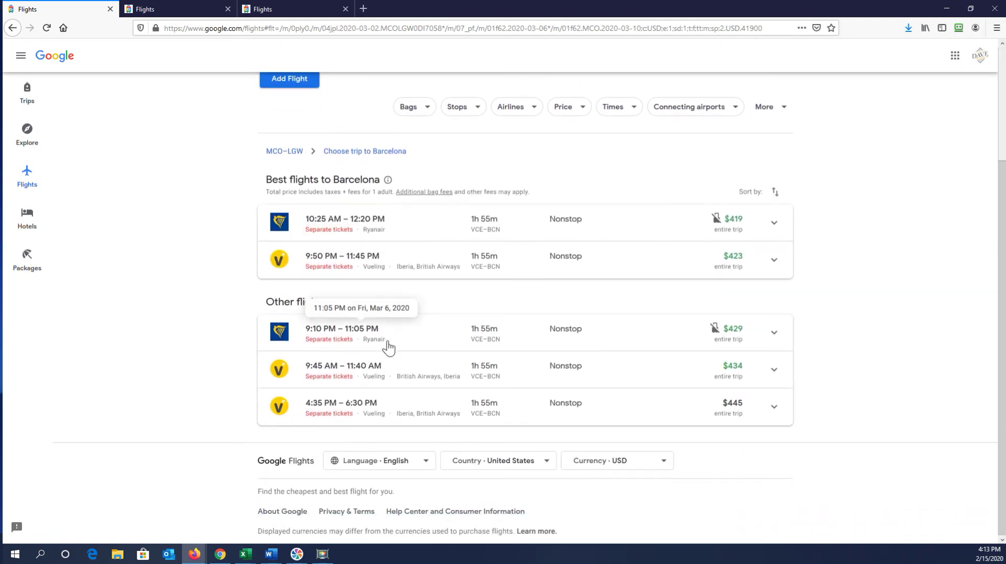
{"action": "left_click", "coordinate": [621, 226]}
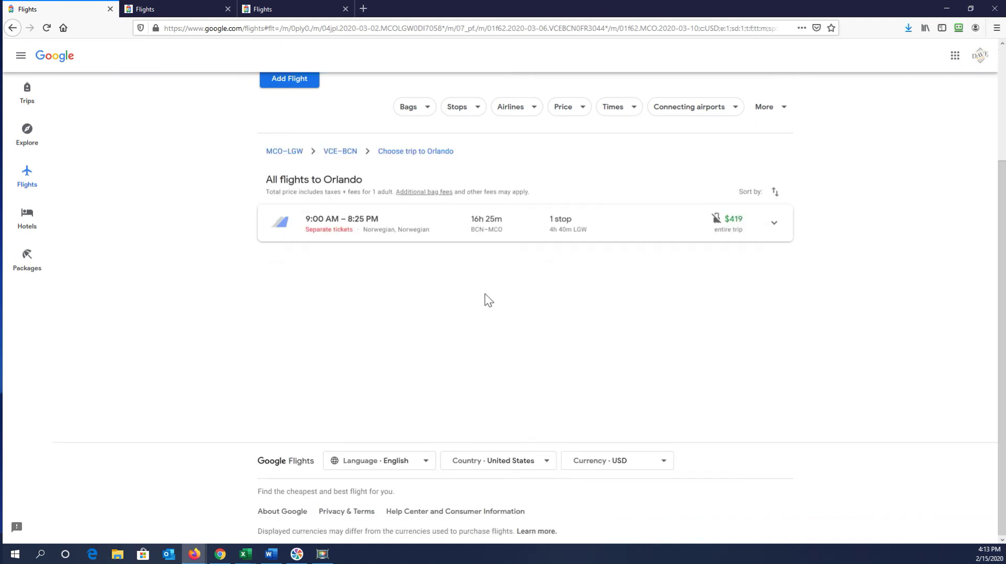
{"action": "left_click", "coordinate": [621, 237]}
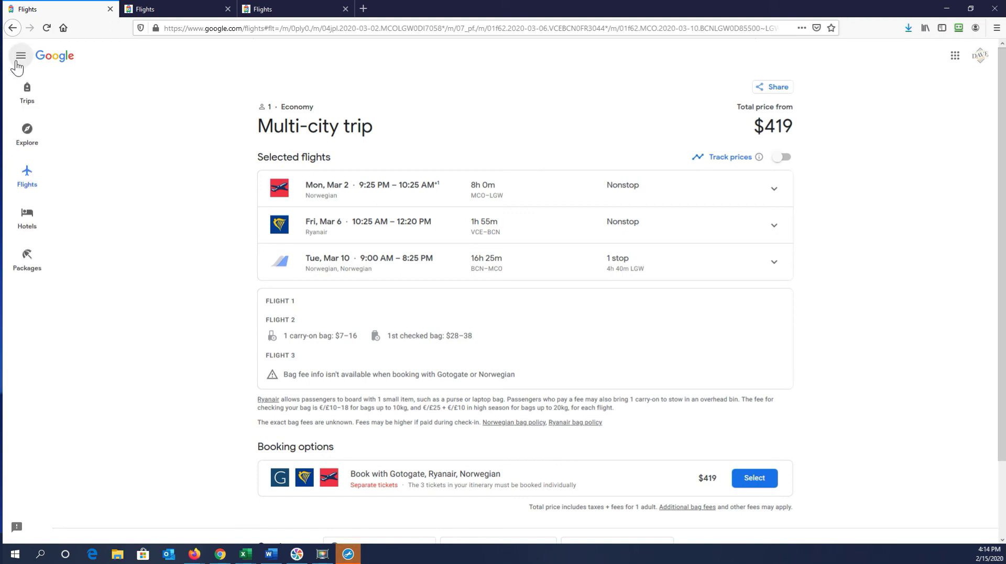
{"action": "left_click", "coordinate": [16, 62]}
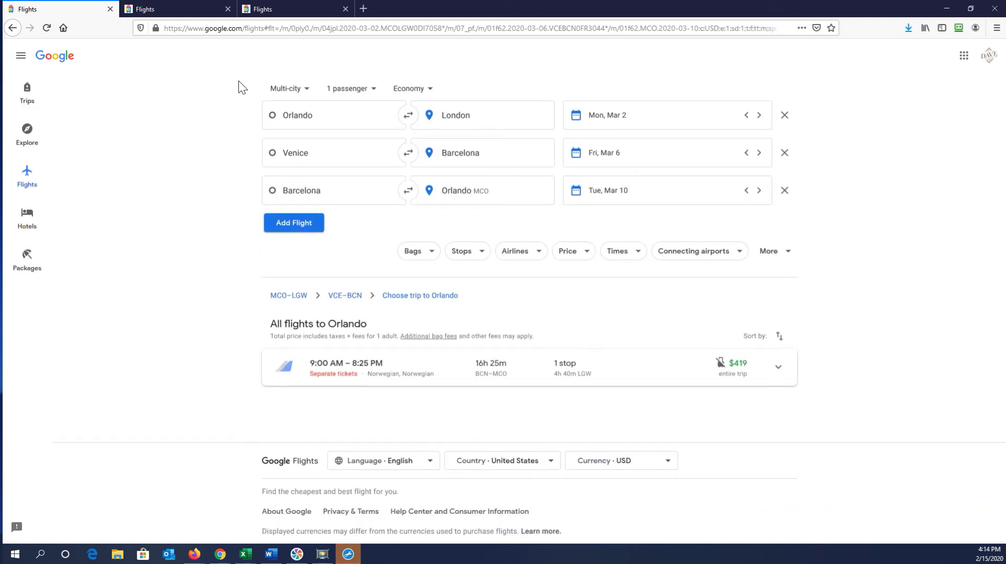
Switch the trip type to one way and set the destination to Prague, Czechia (all airports)
{"action": "left_click", "coordinate": [288, 90]}
{"action": "left_click", "coordinate": [298, 108]}
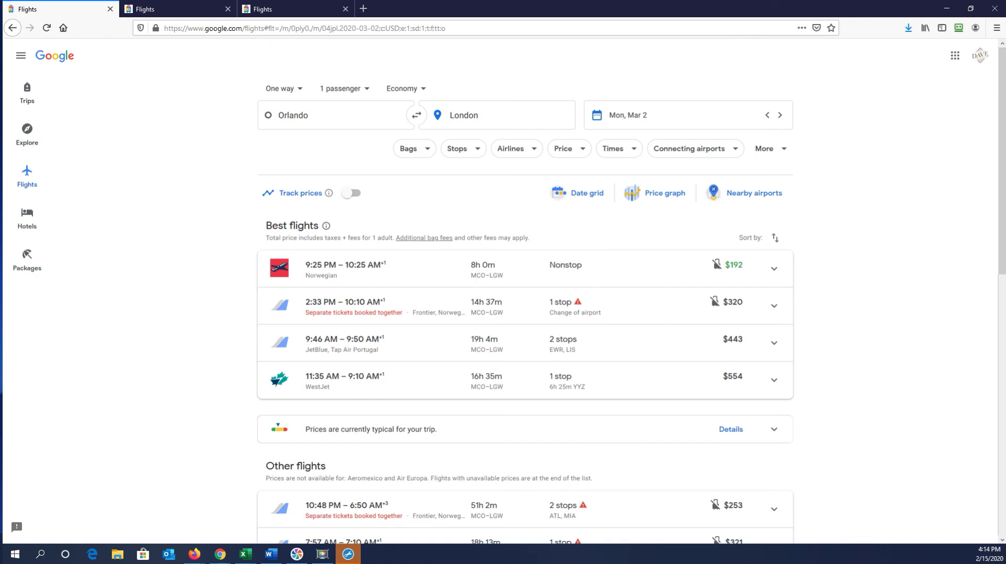
{"action": "left_click", "coordinate": [507, 122]}
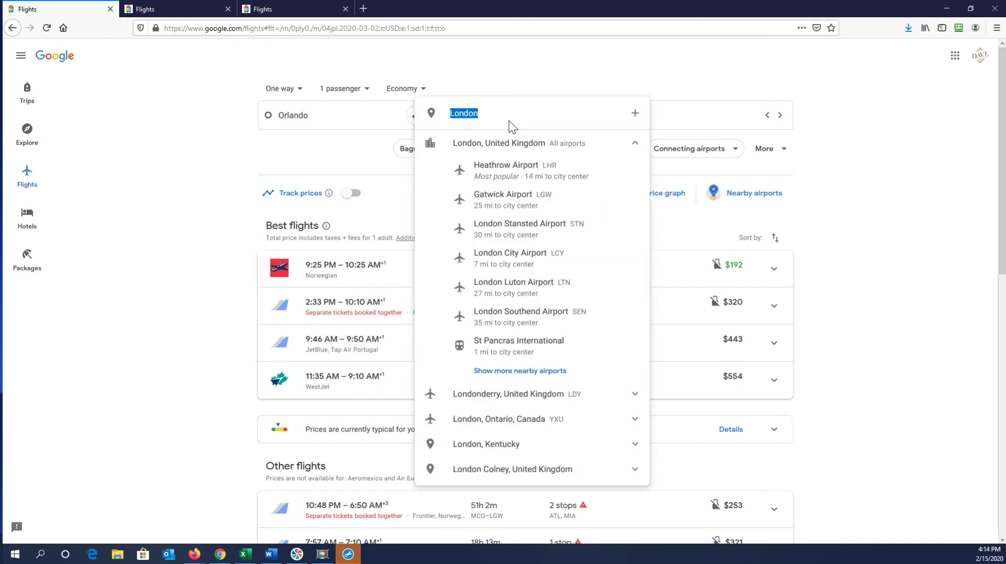
{"action": "key", "text": "BackSpace"}
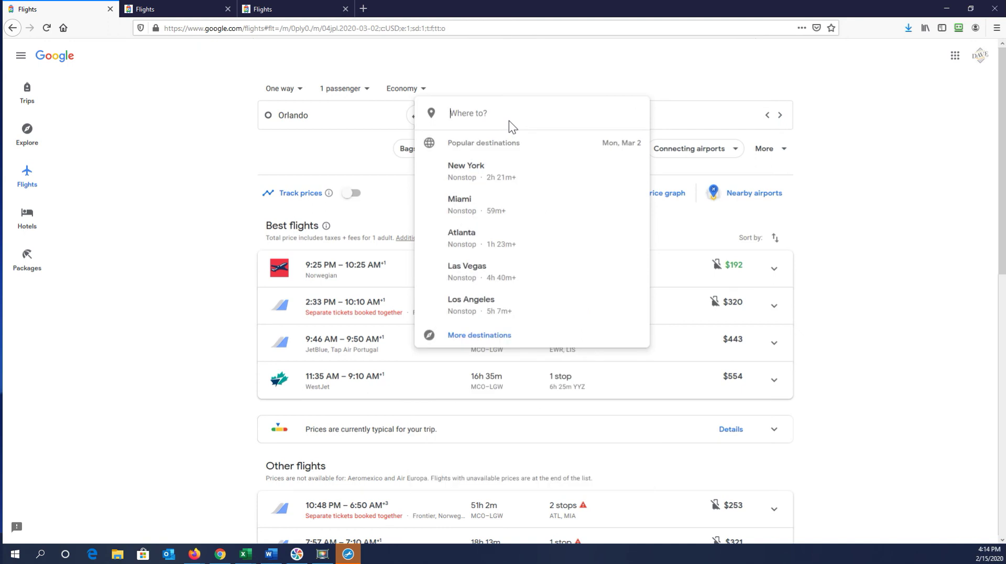
{"action": "type", "text": "prague"}
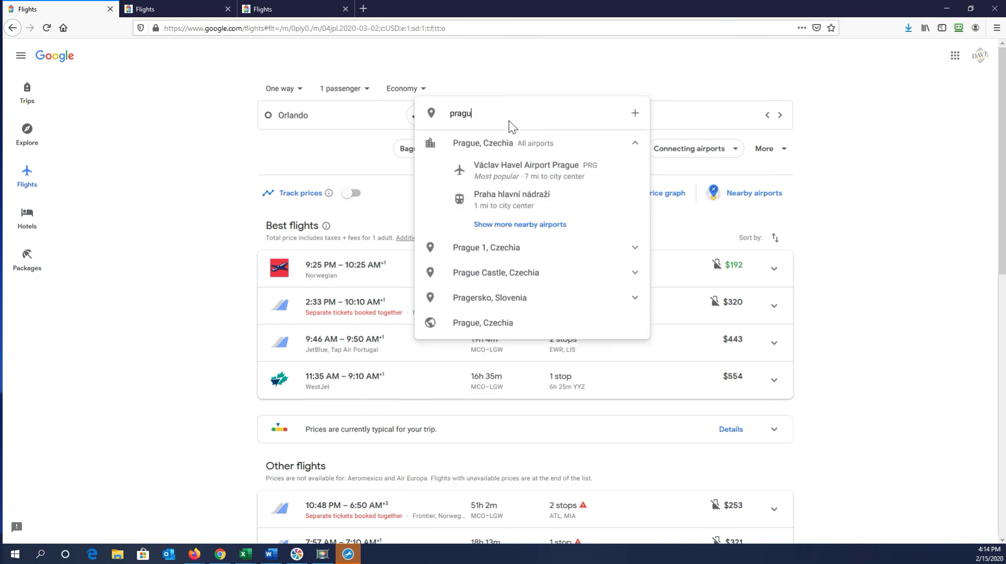
{"action": "left_click", "coordinate": [508, 139]}
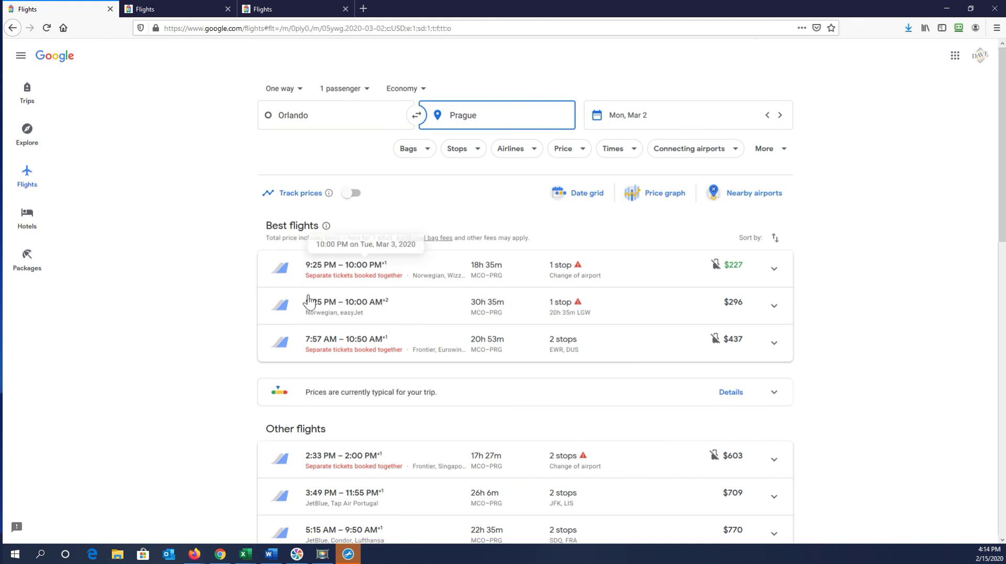
Compare the stops and prices of the Orlando to Prague flights, and examine the itinerary details of the 7:35 PM Lufthansa flight
{"action": "scroll", "coordinate": [309, 294], "scroll_direction": "down", "scroll_amount": 1}
{"action": "scroll", "coordinate": [309, 291], "scroll_direction": "down", "scroll_amount": 5}
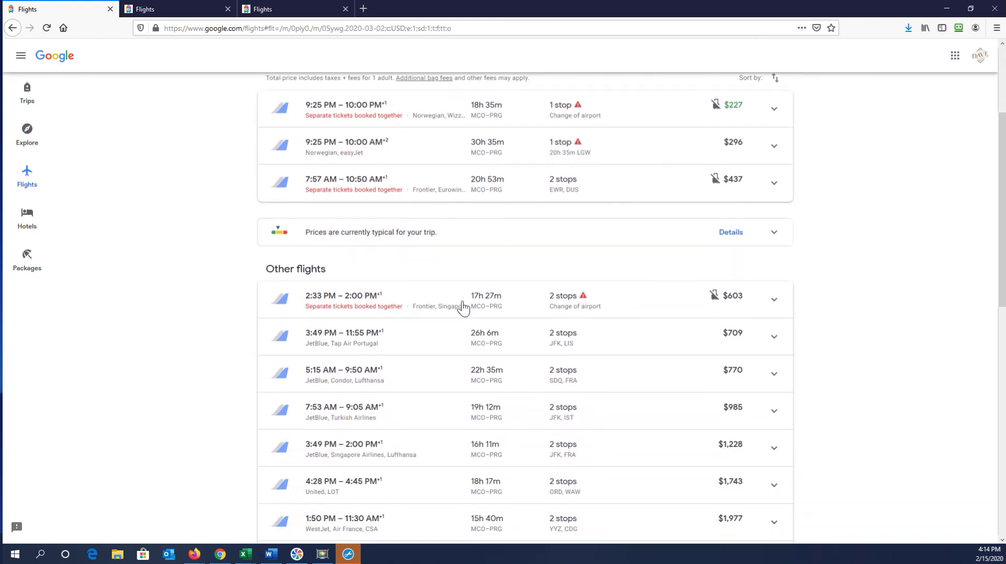
{"action": "scroll", "coordinate": [250, 276], "scroll_direction": "down", "scroll_amount": 1}
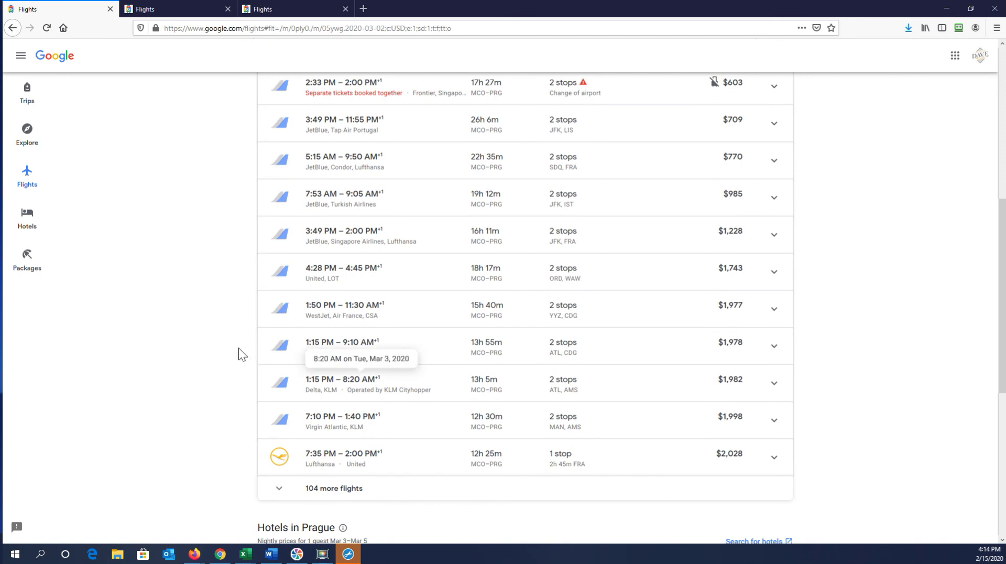
{"action": "scroll", "coordinate": [548, 254], "scroll_direction": "up", "scroll_amount": 6}
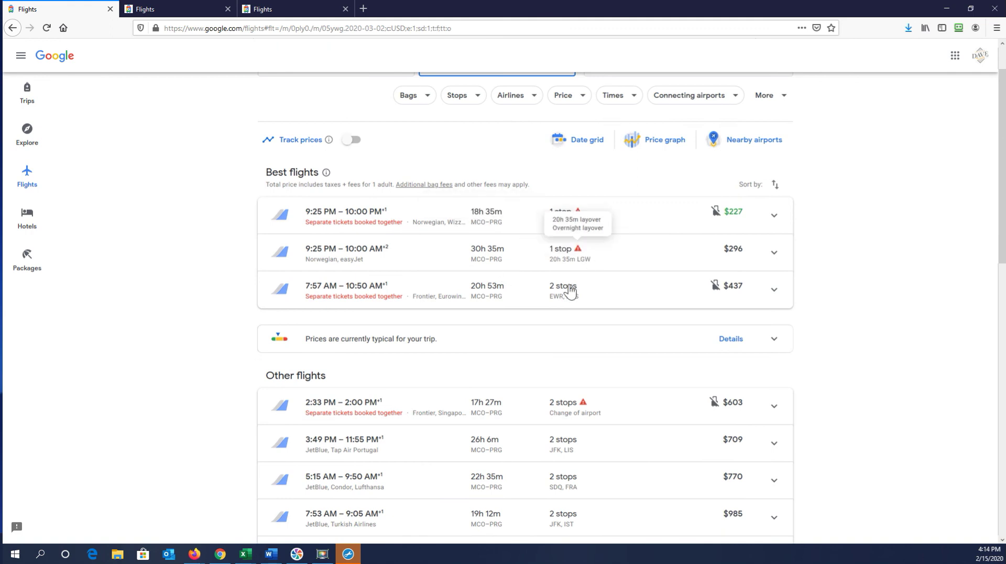
{"action": "scroll", "coordinate": [422, 224], "scroll_direction": "down", "scroll_amount": 5}
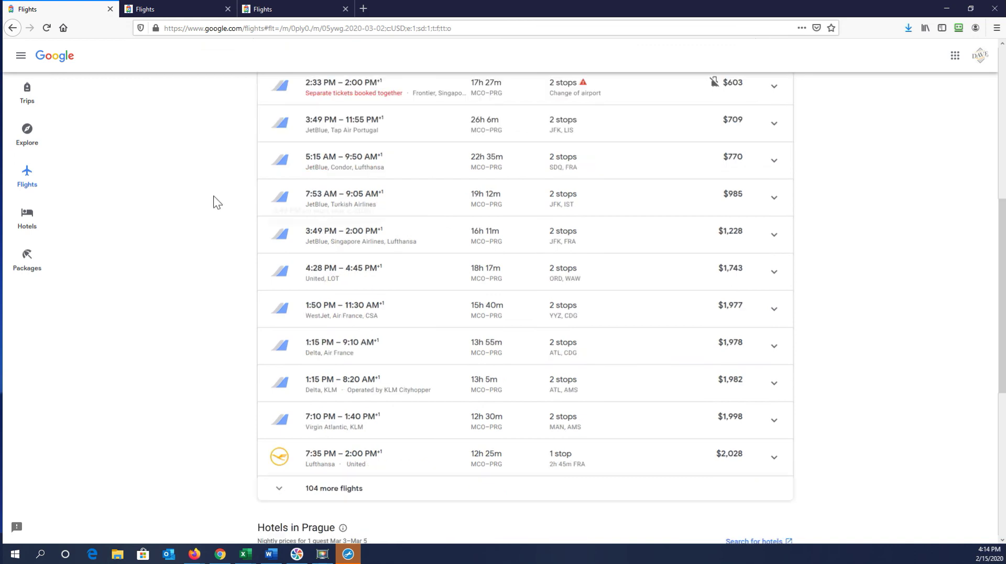
{"action": "scroll", "coordinate": [386, 330], "scroll_direction": "down", "scroll_amount": 2}
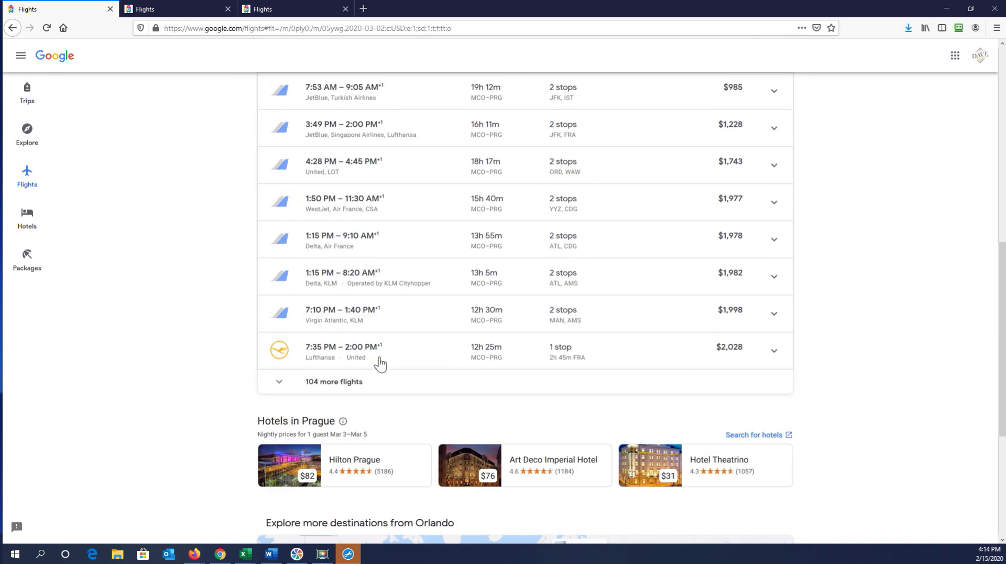
{"action": "mouse_move", "coordinate": [353, 353]}
{"action": "left_click", "coordinate": [774, 350]}
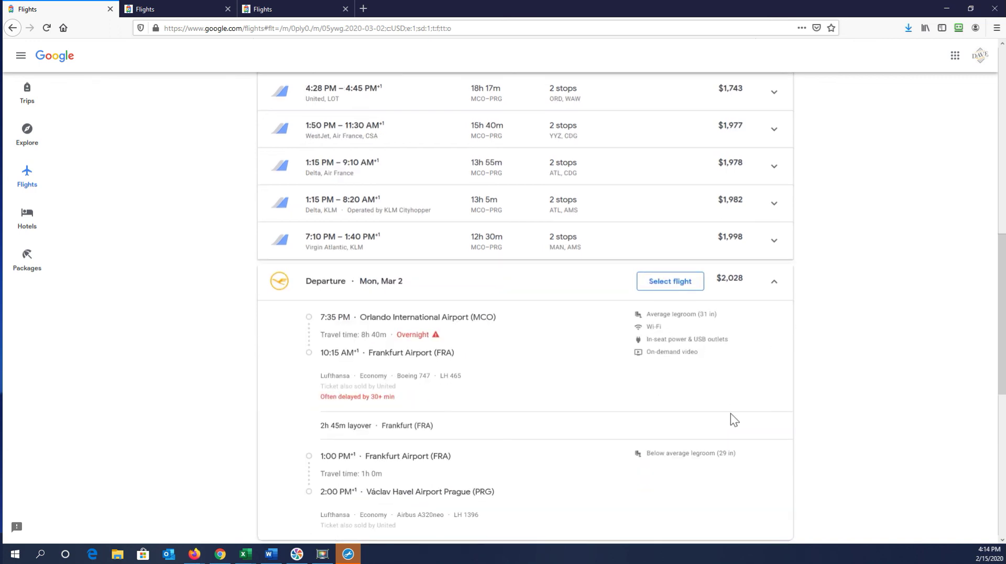
{"action": "scroll", "coordinate": [151, 512], "scroll_direction": "down", "scroll_amount": 2}
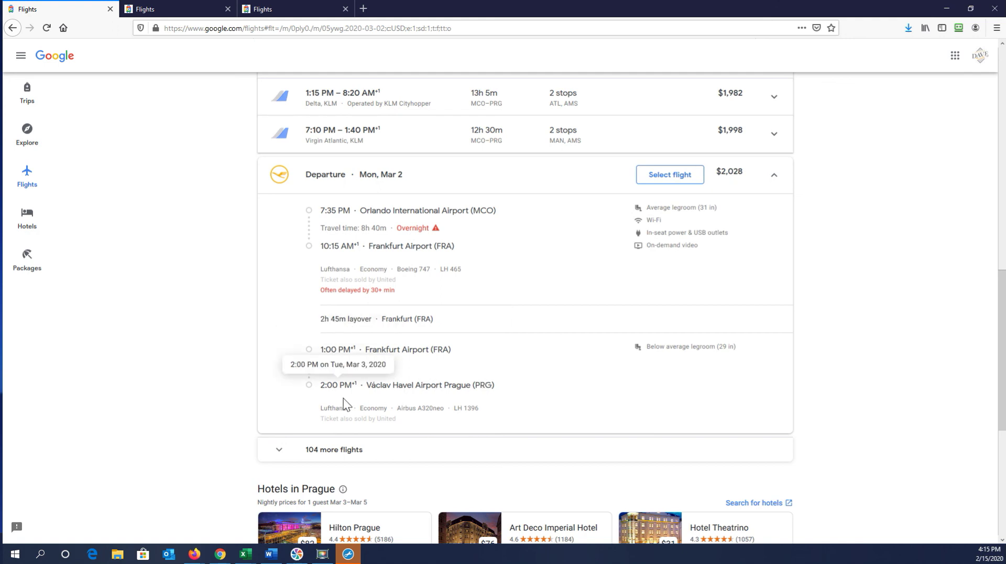
{"action": "scroll", "coordinate": [411, 421], "scroll_direction": "up", "scroll_amount": 10}
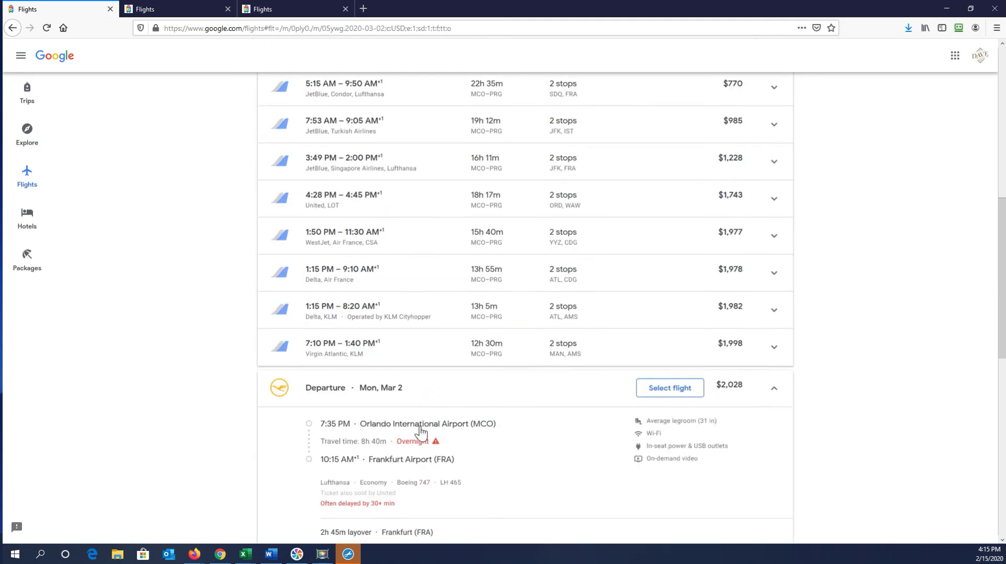